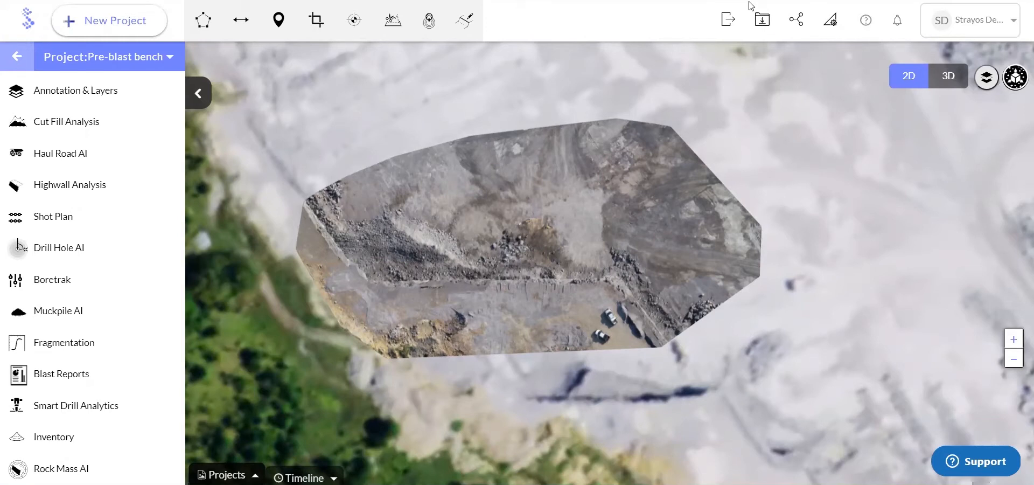
Open the shot plan tools for the Pre-blast bench project and set the burden threshold from the crest to 8 ft
click(105, 216)
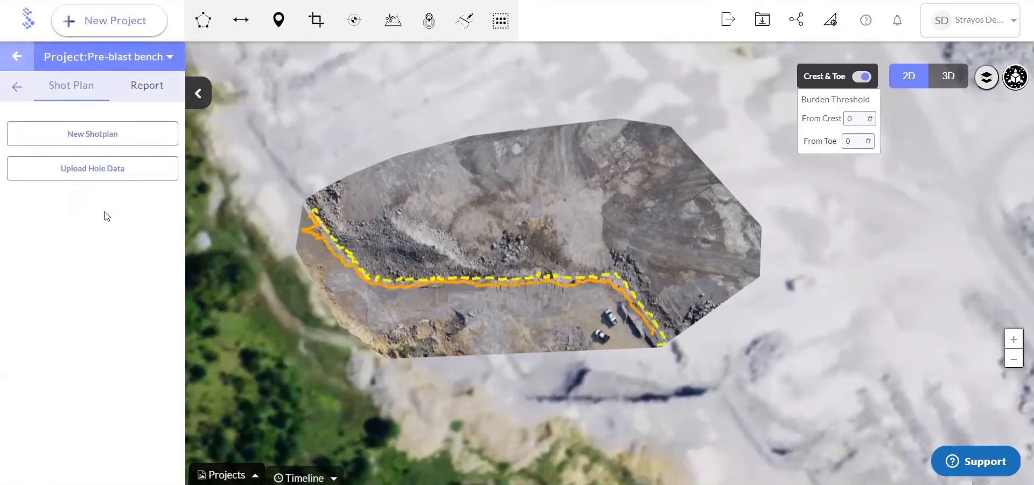
scroll(481, 248, up, 1)
drag(521, 271, 512, 241)
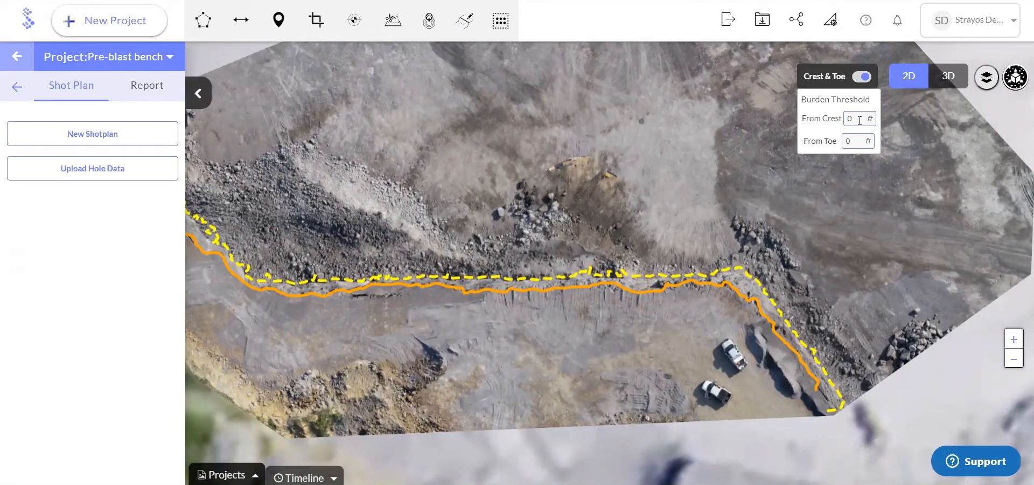
drag(855, 119, 843, 119)
text(5)
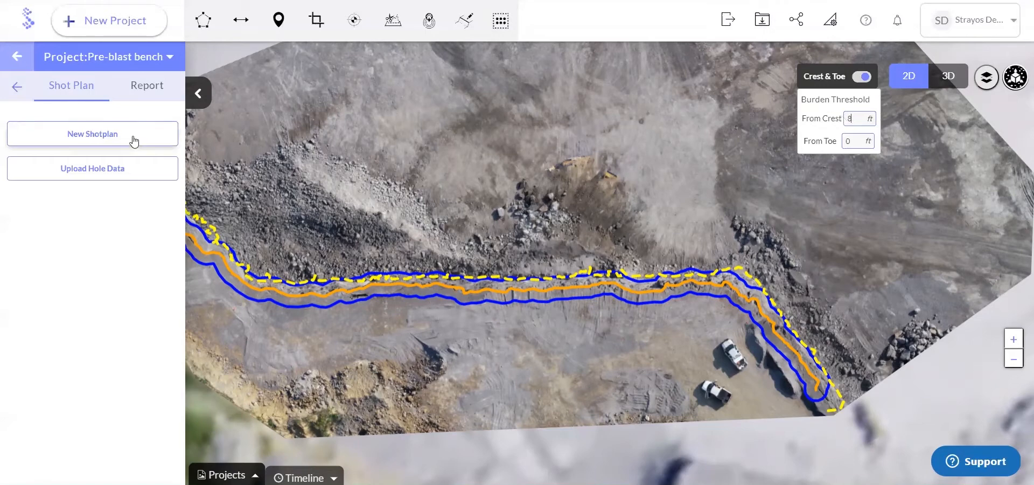
Start a new shot plan and draw its A-B line along the bench just behind the crest offset line
scroll(272, 314, up, 5)
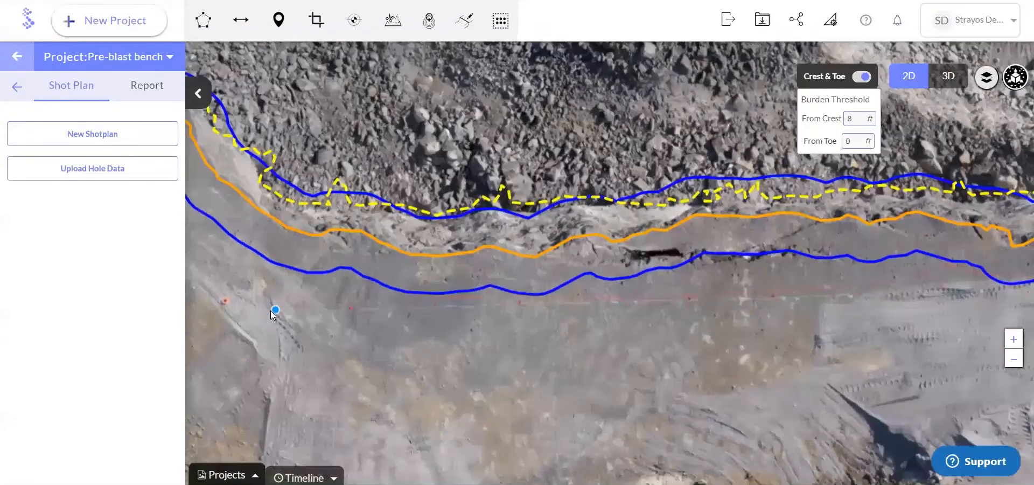
drag(233, 309, 282, 311)
click(271, 300)
drag(711, 313, 377, 322)
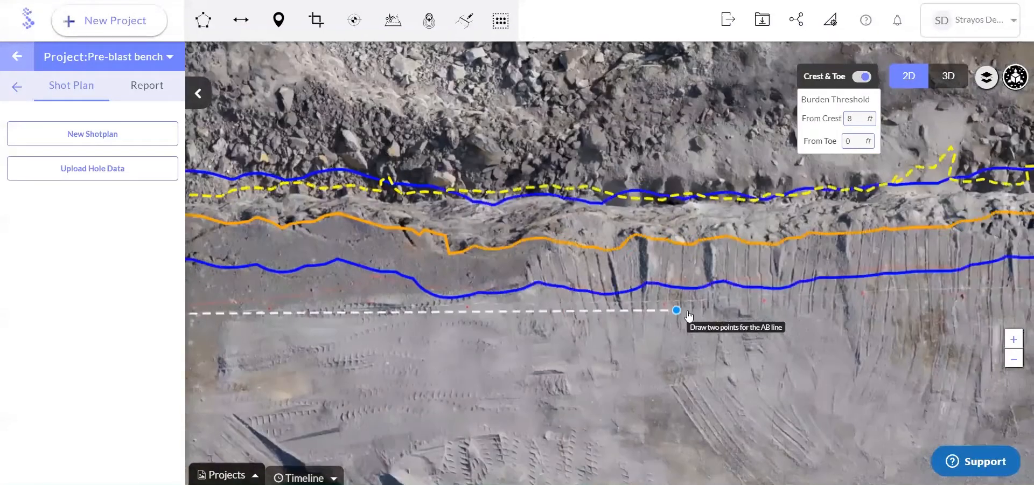
scroll(686, 317, down, 3)
drag(824, 323, 607, 318)
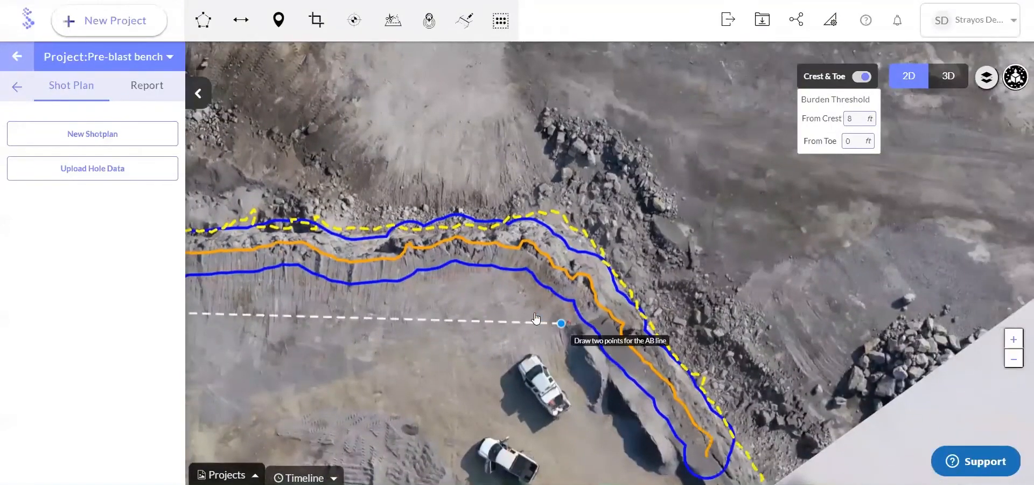
scroll(522, 300, up, 3)
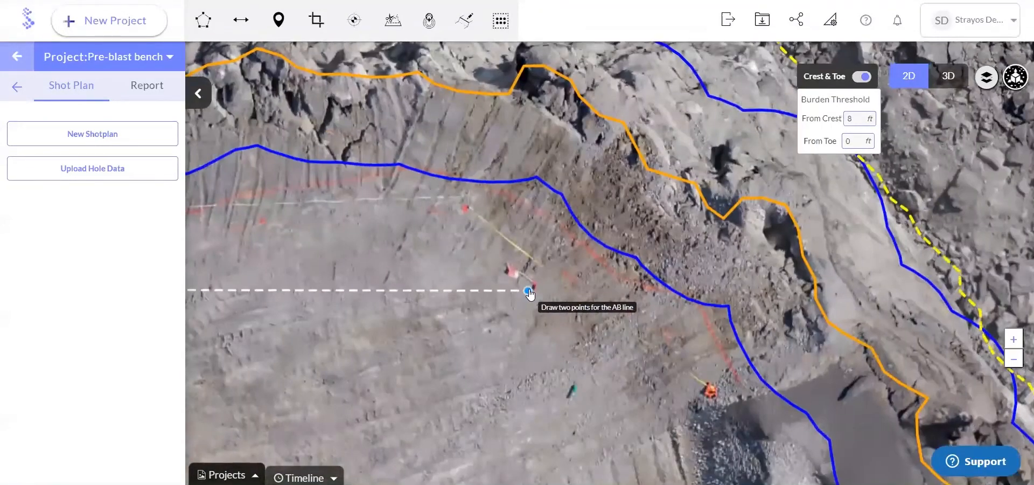
click(531, 289)
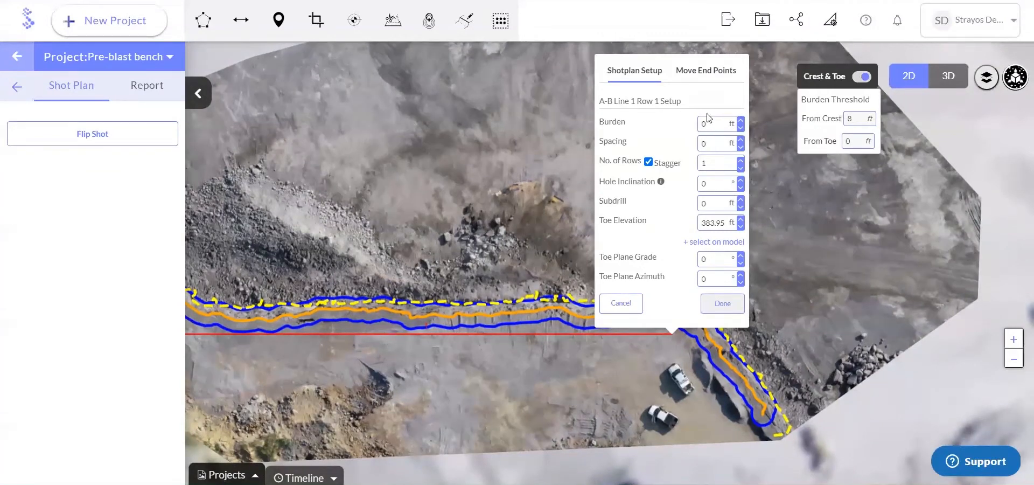
Set the A-B line's burden and spacing to 15 ft, with 2 staggered rows and a 3 ft subdrill
drag(708, 124, 698, 124)
text(15)
drag(706, 143, 700, 142)
text(15)
click(740, 159)
Pick the toe elevation of about 392.5 ft on the 3D model, at the toe of the highwall face
double_click(705, 223)
click(705, 242)
double_click(635, 329)
drag(636, 330, 506, 329)
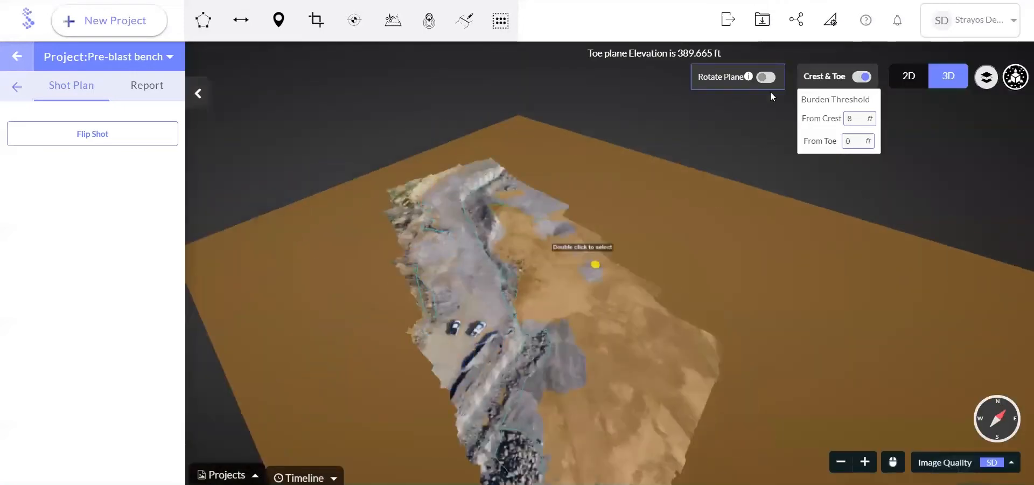
double_click(863, 79)
scroll(547, 304, up, 5)
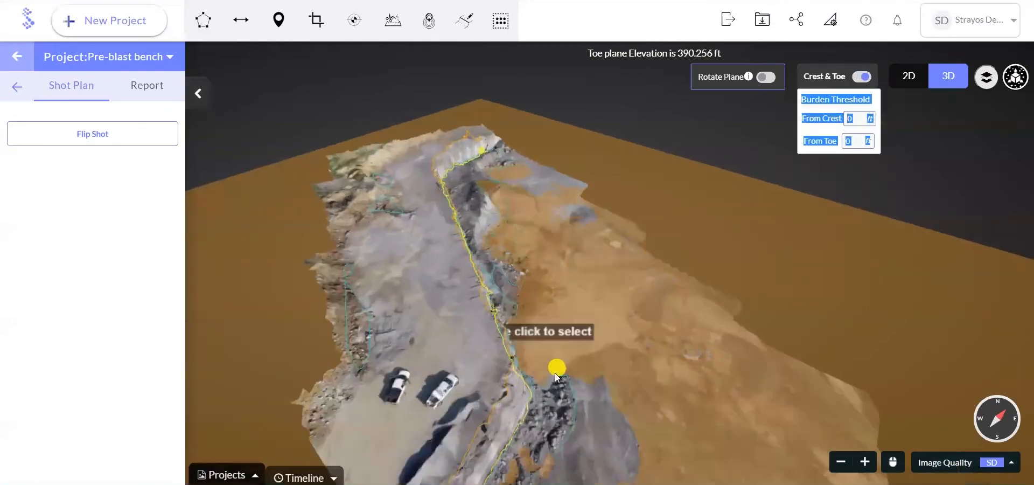
drag(510, 351, 481, 362)
scroll(481, 364, up, 3)
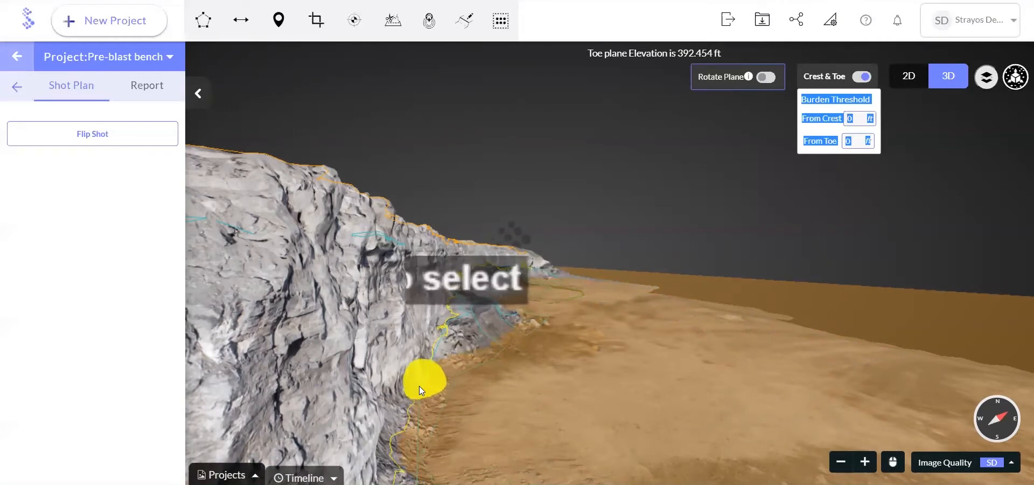
double_click(419, 385)
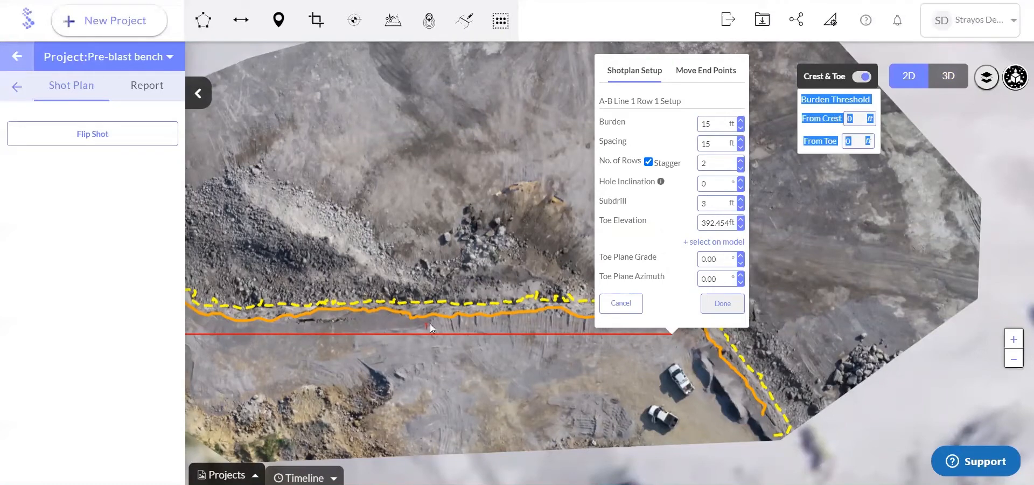
Complete the shot plan setup to generate the two rows of drill holes
scroll(426, 325, up, 2)
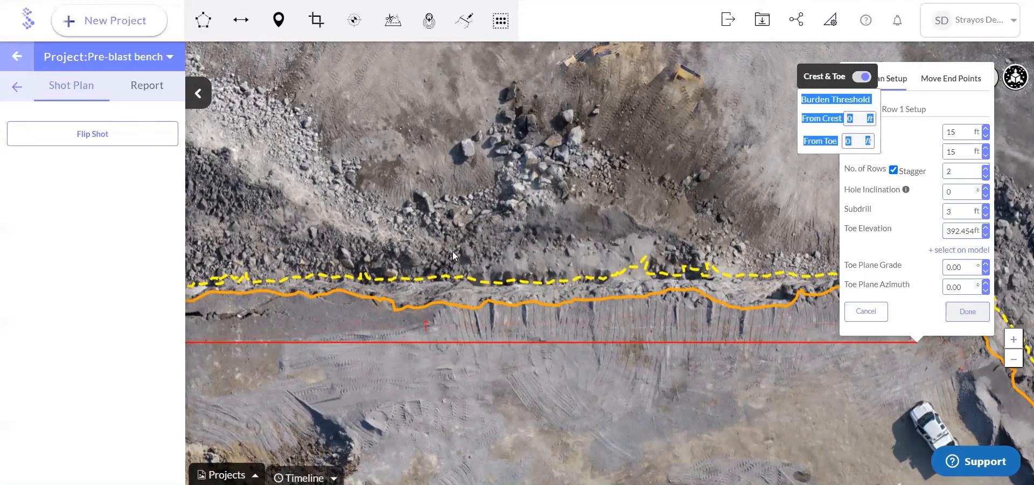
scroll(453, 250, down, 2)
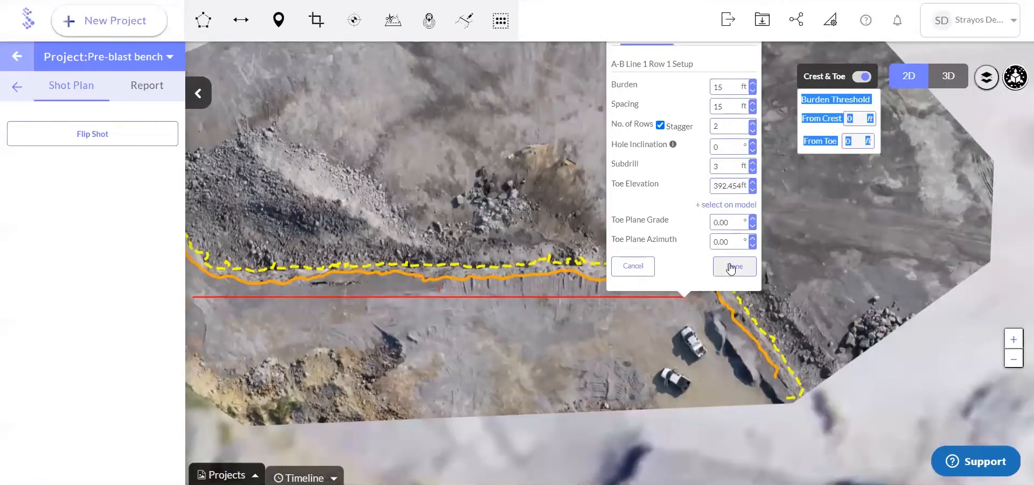
click(729, 264)
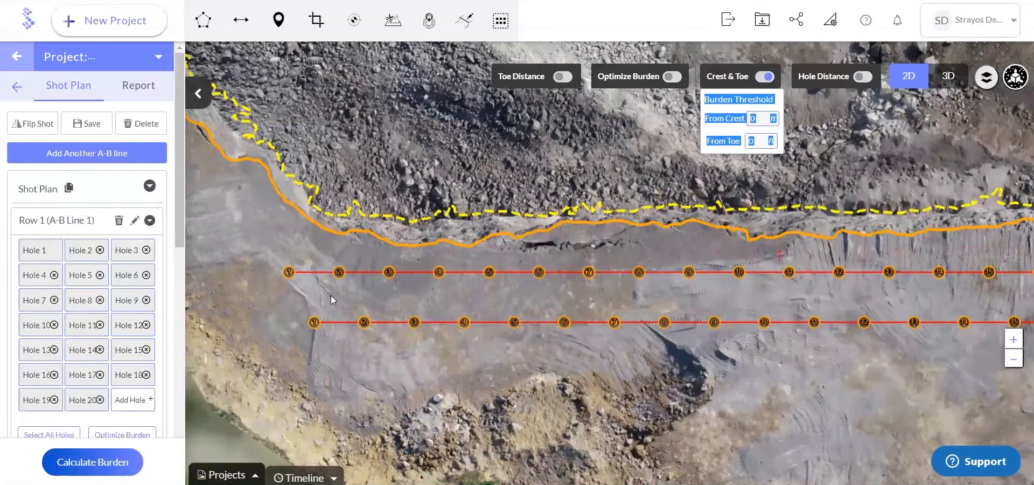
Move Hole 1 of the front row closer to the crest and shift its toe forward to angle the hole
scroll(298, 299, up, 2)
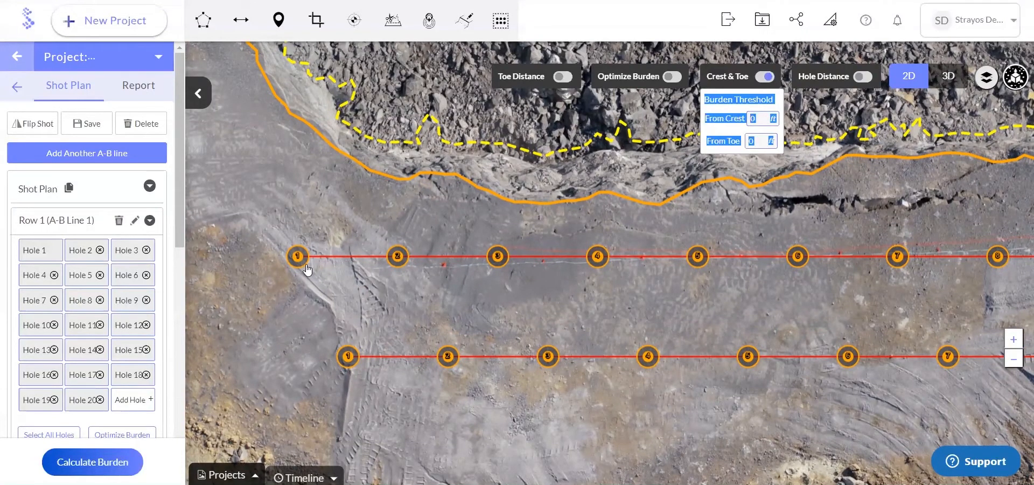
mouse_move(305, 262)
mouse_down()
mouse_move(290, 289)
mouse_move(284, 250)
mouse_move(311, 251)
mouse_move(326, 227)
mouse_up()
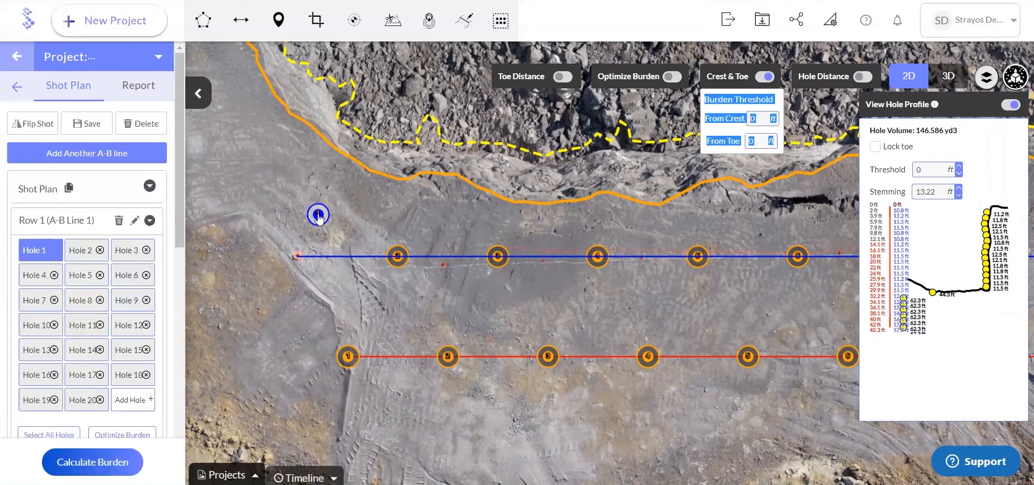
drag(318, 215, 322, 143)
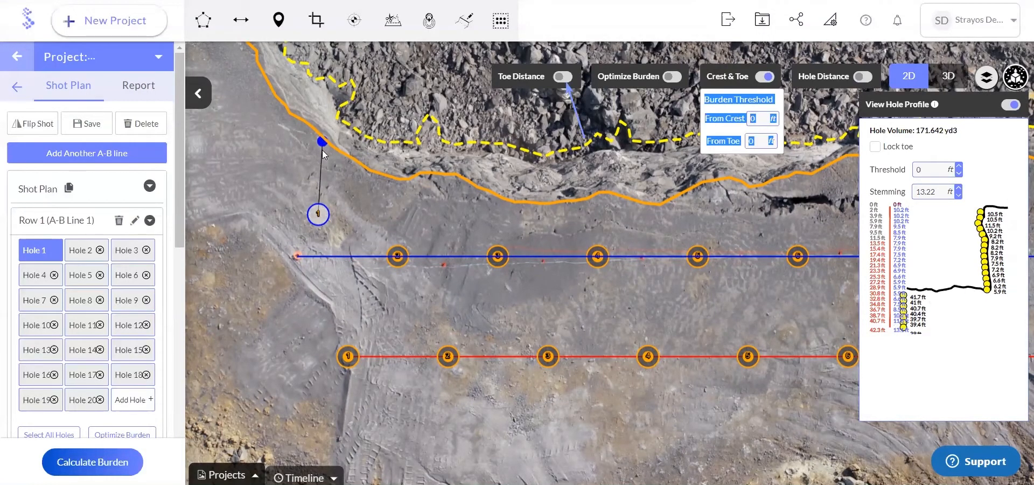
drag(321, 223, 319, 235)
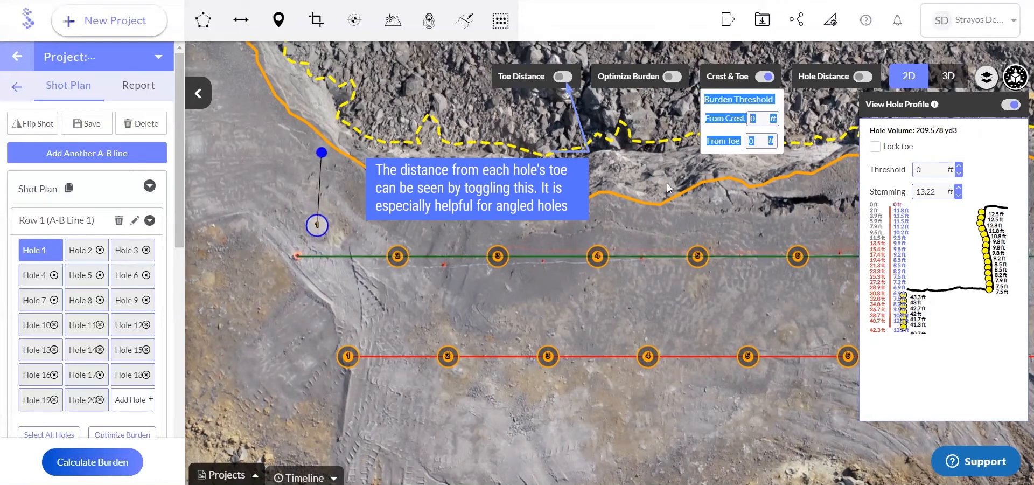
click(757, 123)
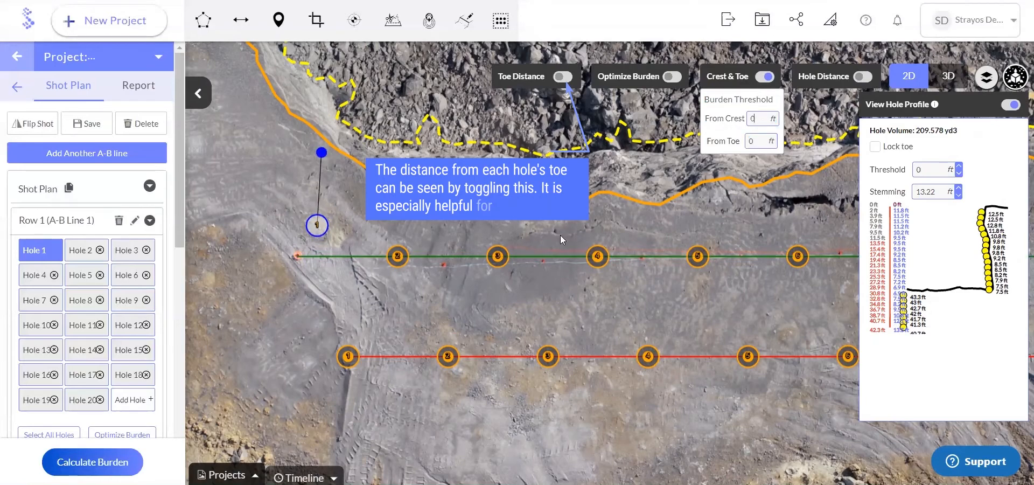
scroll(550, 256, down, 3)
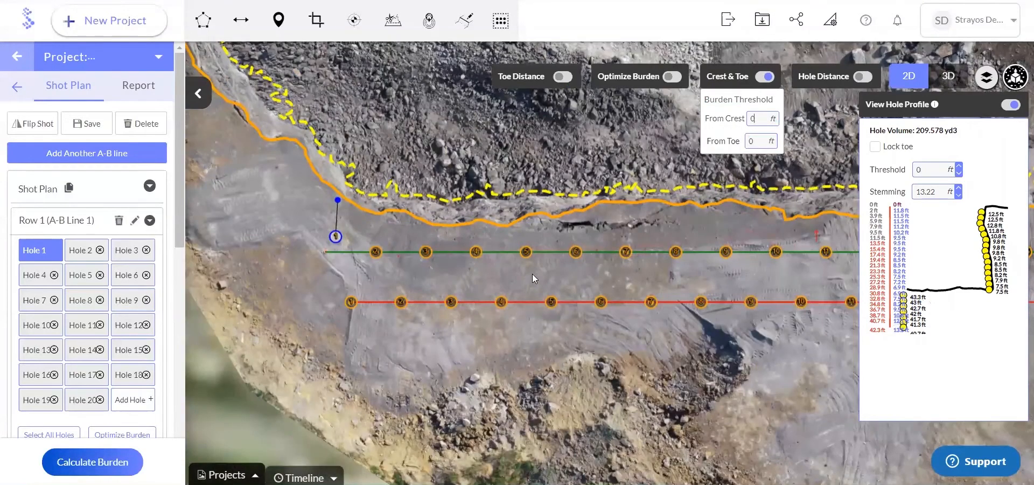
click(503, 257)
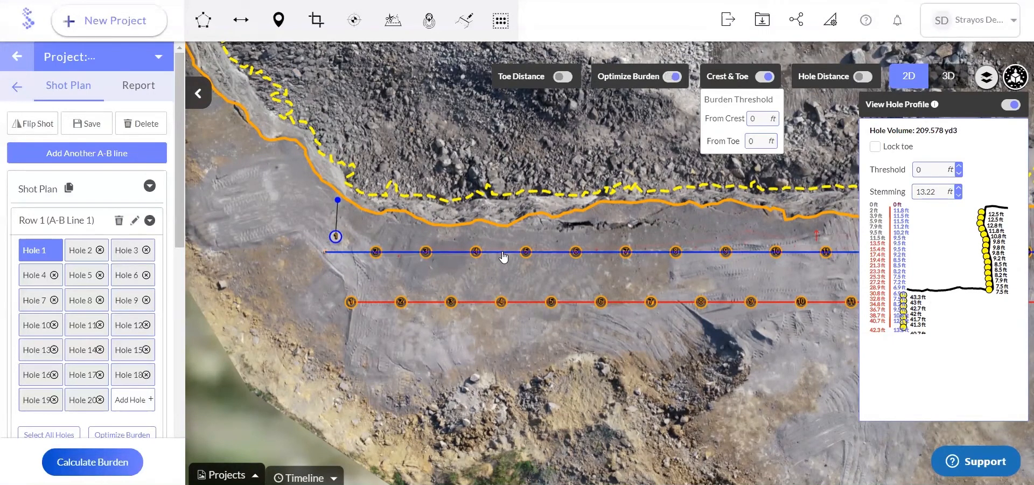
click(37, 257)
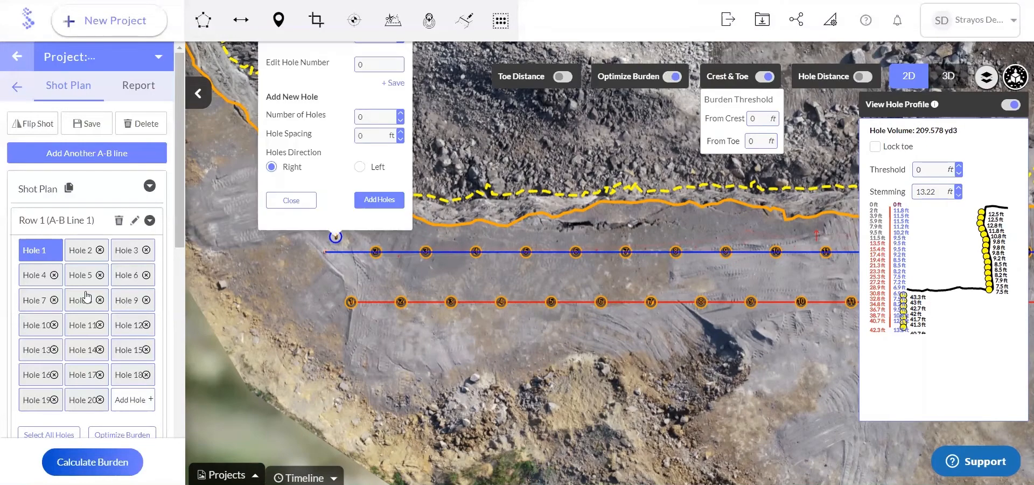
click(299, 200)
Optimize the burden of Row 1 with a 15 ft optimal burden, a 3 ft minimum burden and the toes frozen
click(119, 435)
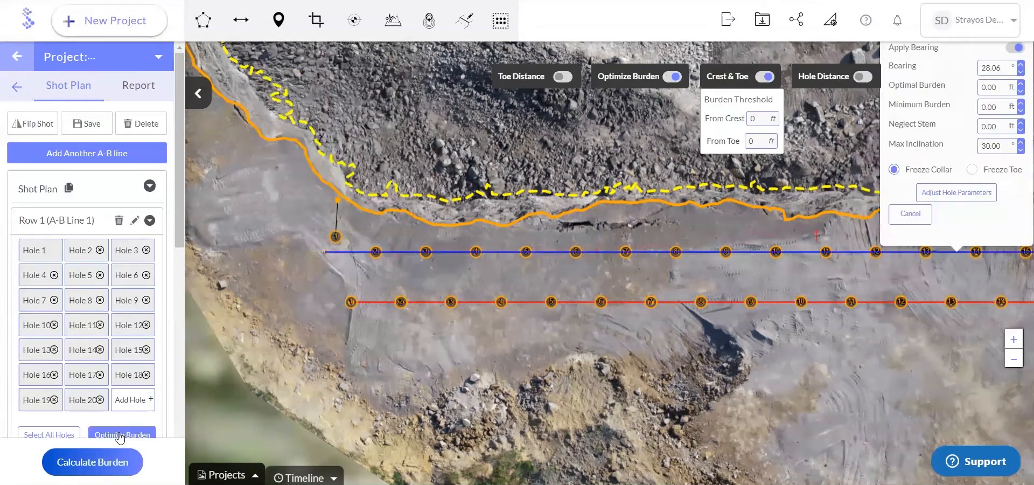
drag(786, 353, 721, 390)
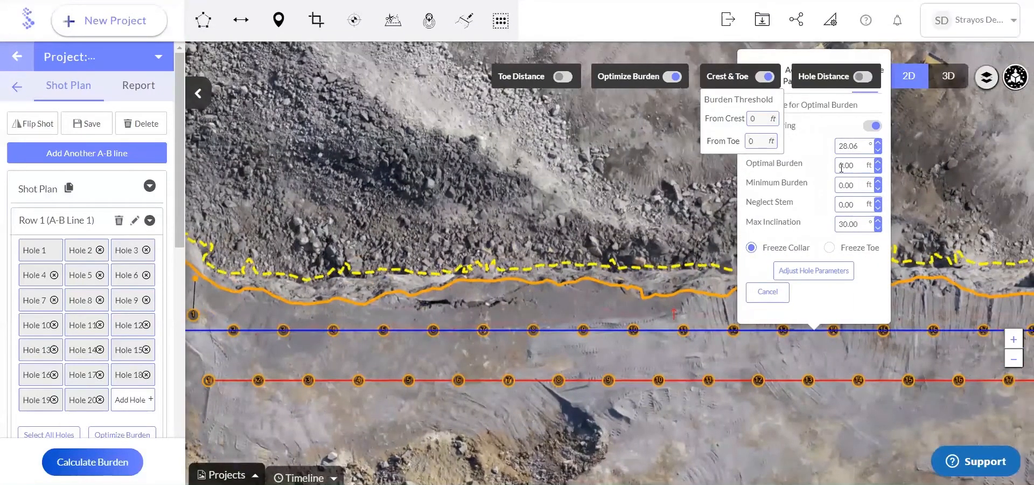
drag(840, 168, 843, 168)
text(15)
click(829, 247)
click(816, 271)
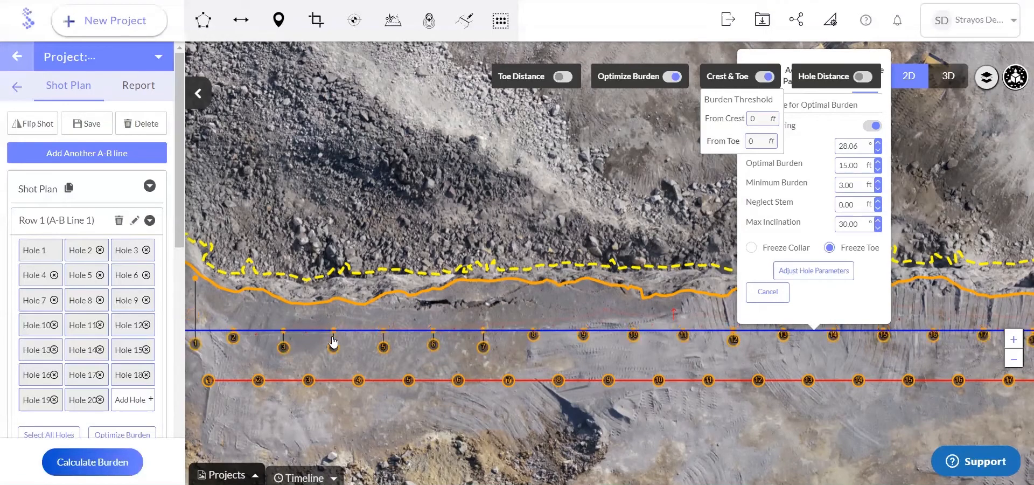
Inspect the adjusted holes along Row 1 and check Hole 3's profile against a 15 ft threshold, closing the profile and optimization settings
drag(261, 359, 283, 359)
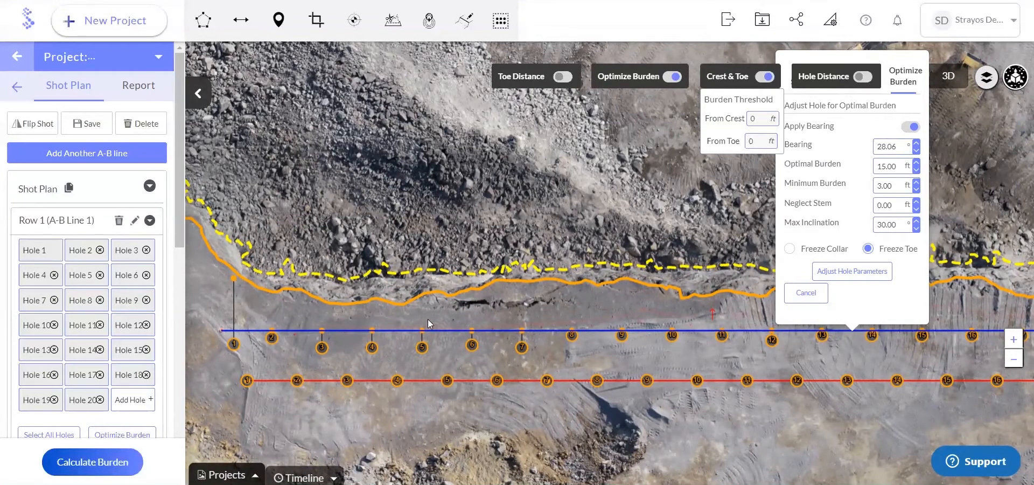
drag(383, 318, 372, 318)
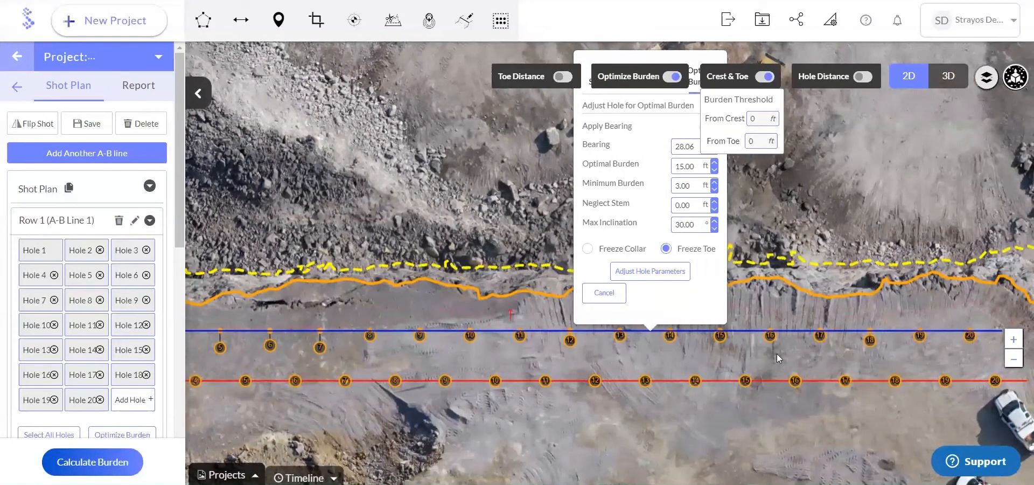
drag(573, 353, 610, 351)
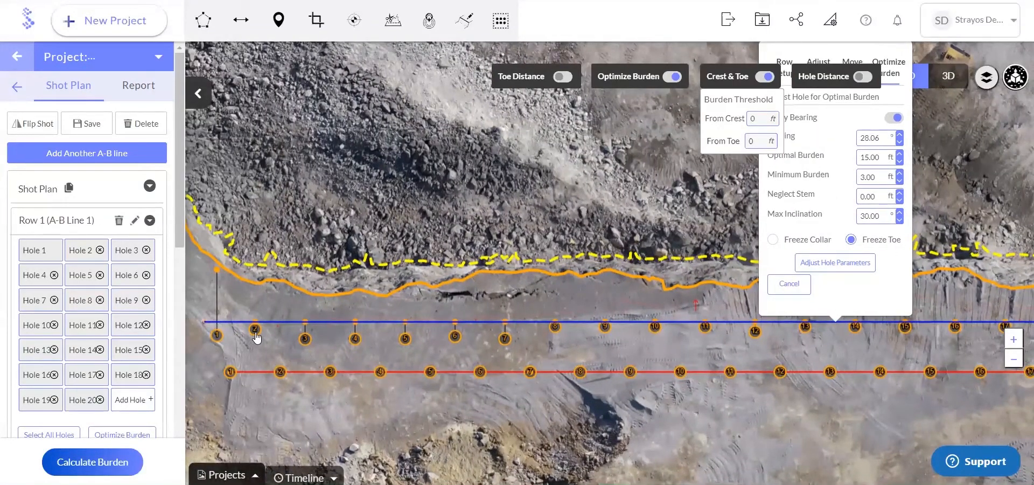
click(305, 342)
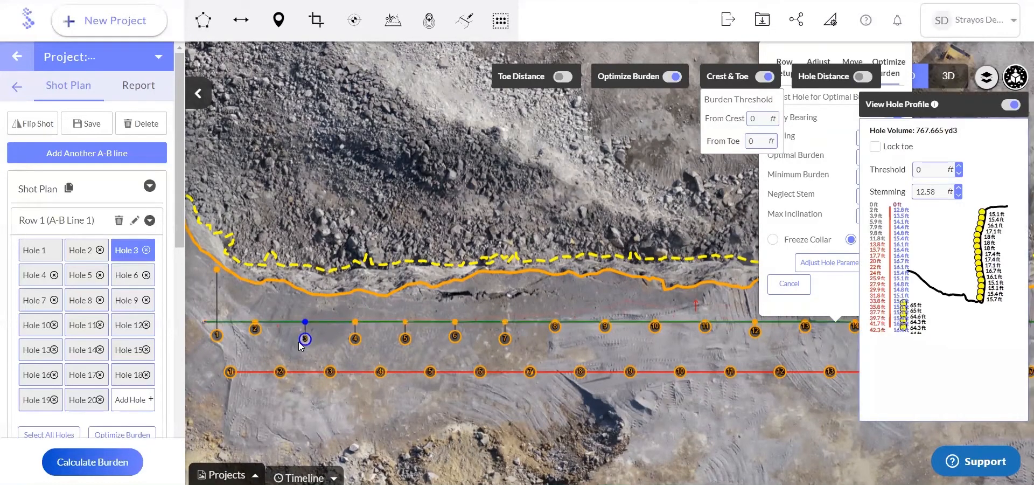
double_click(931, 169)
text(15)
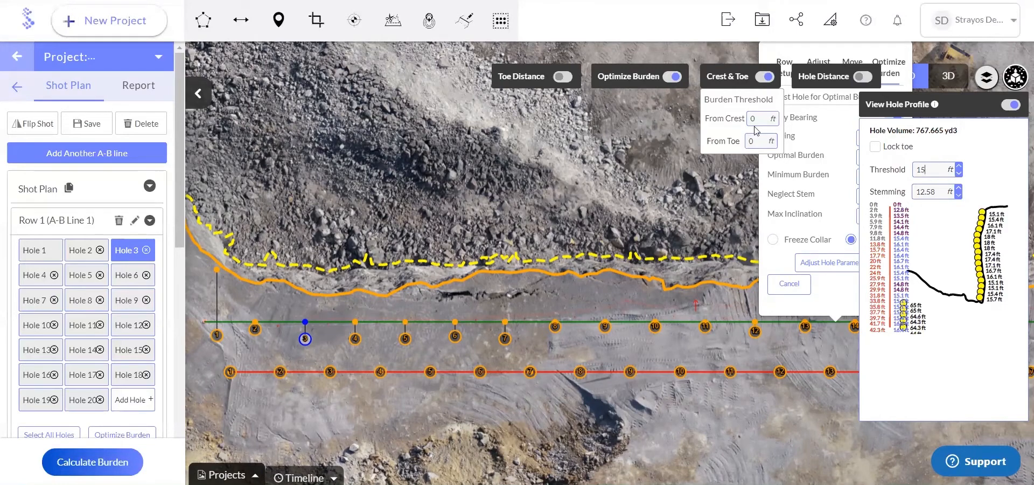
click(1010, 105)
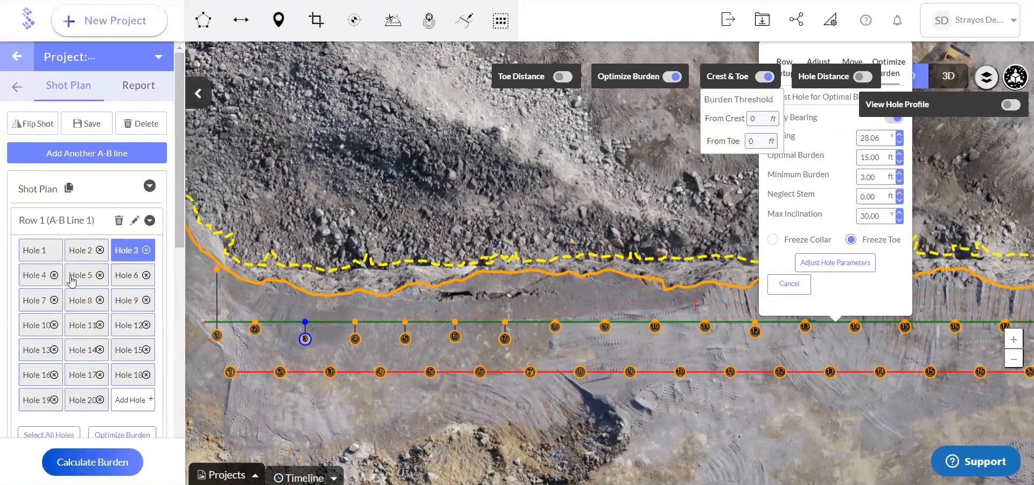
click(791, 286)
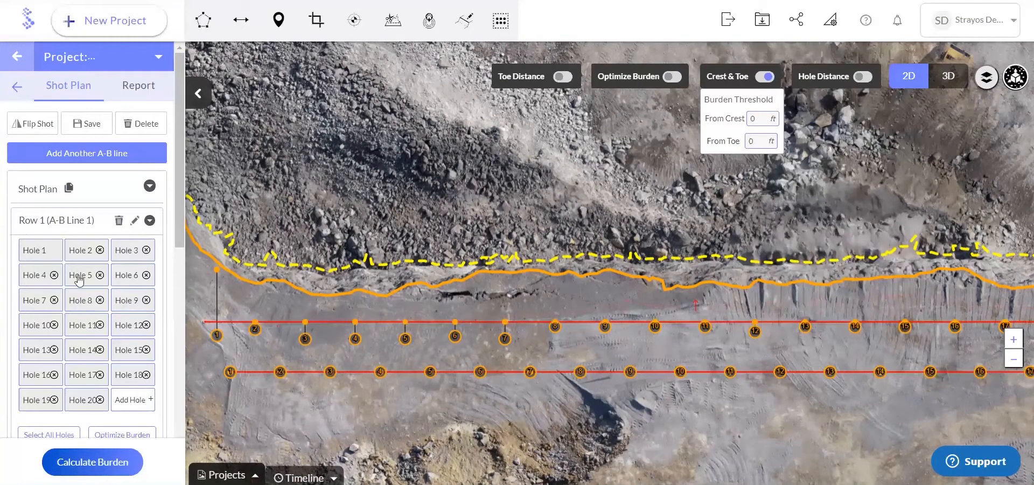
Review the position and properties settings of Hole 4 in Row 1, closing them without changes
click(36, 276)
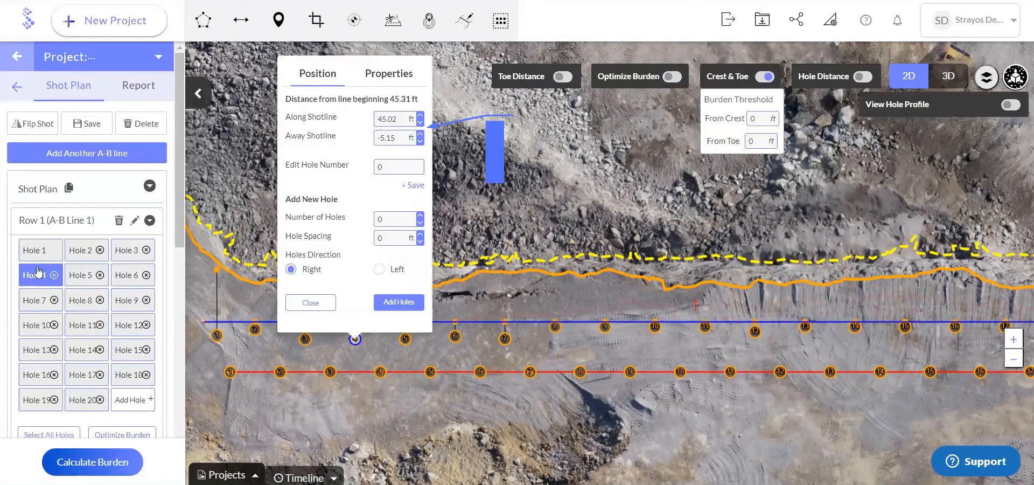
drag(227, 295, 238, 295)
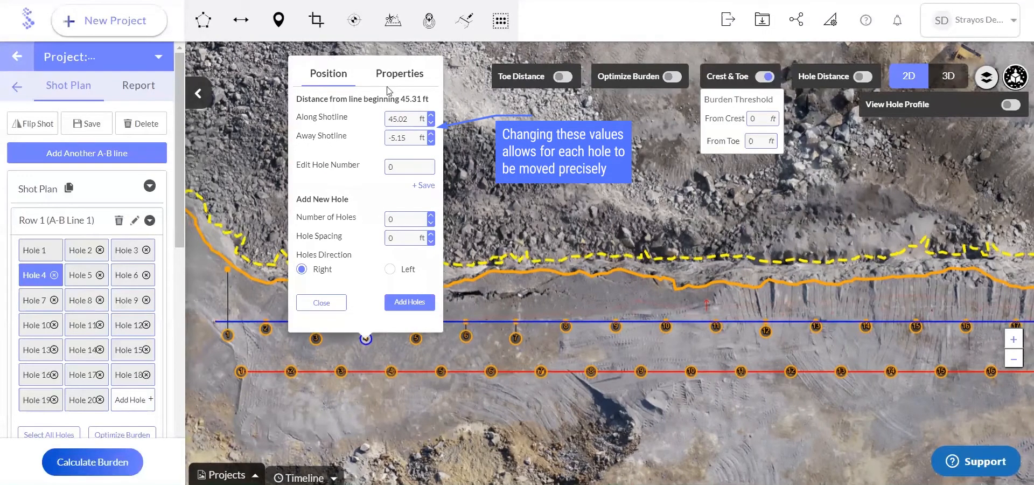
click(401, 75)
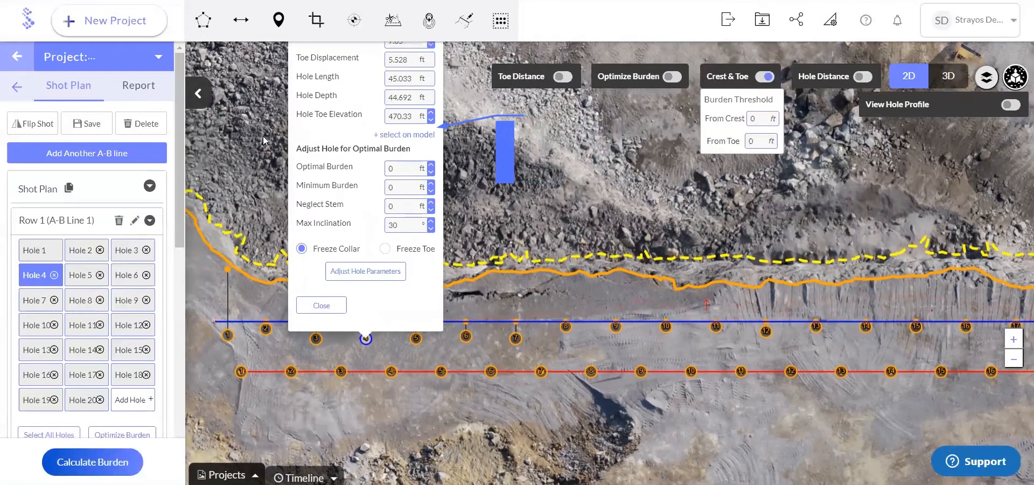
drag(262, 134, 263, 149)
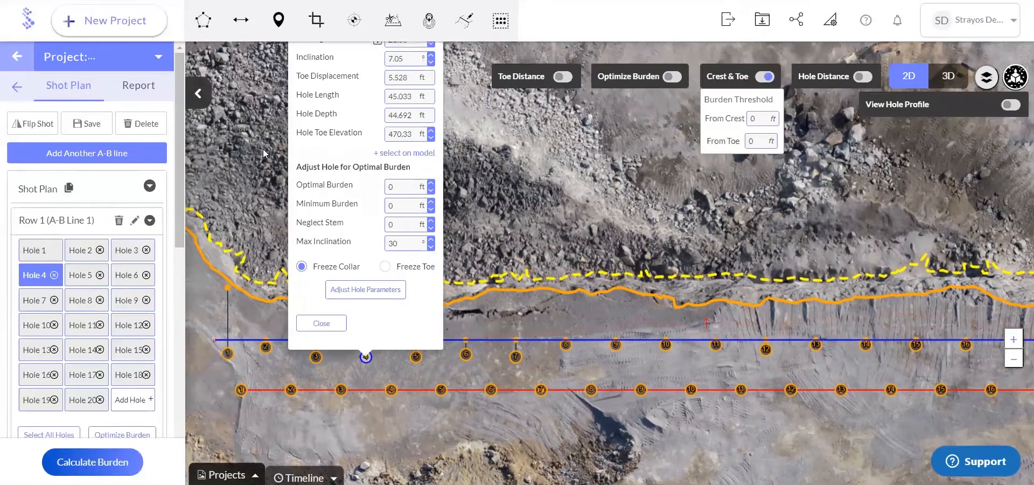
click(321, 325)
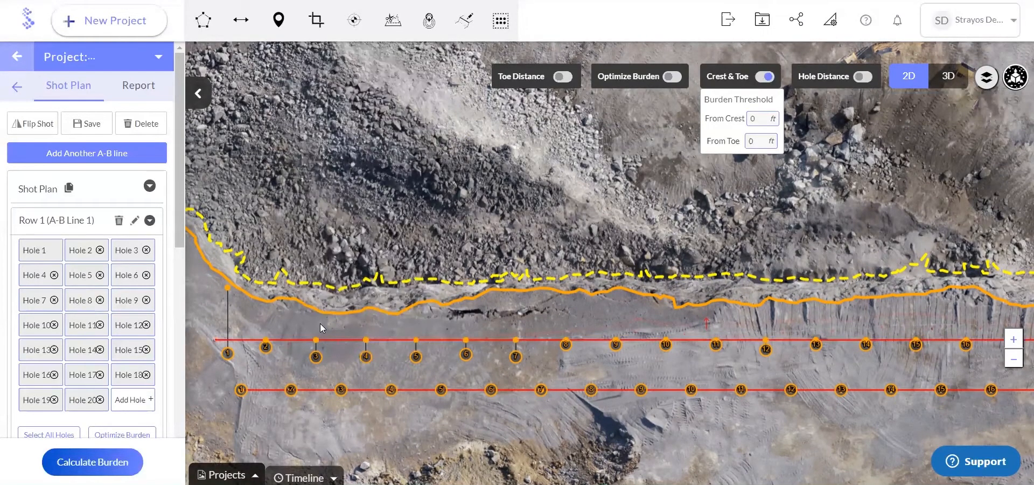